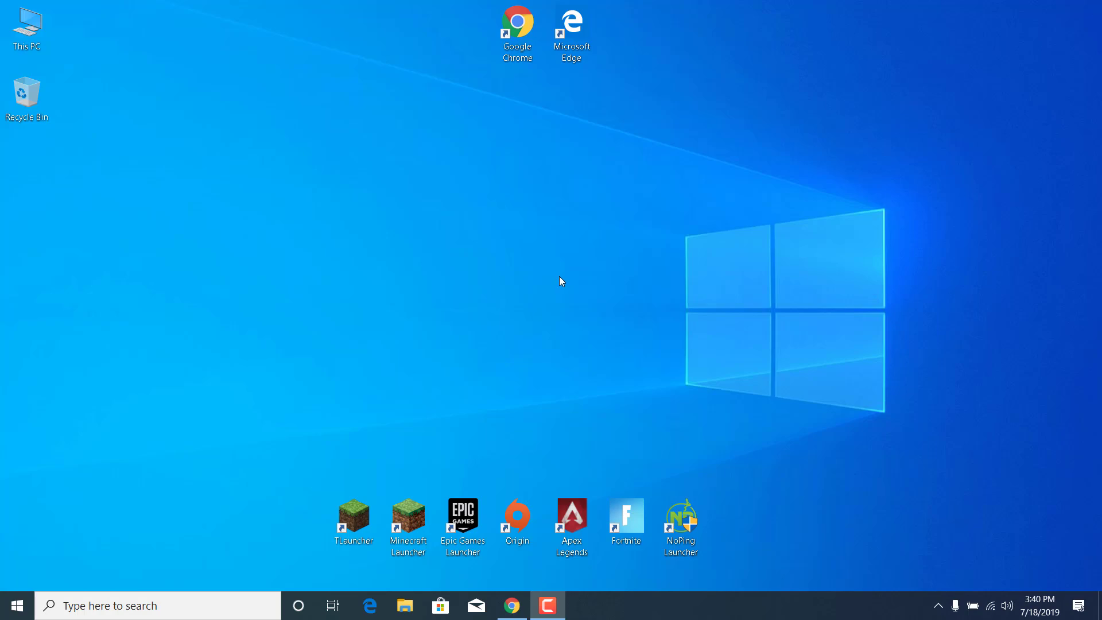
- Accept the license and download the Java 8 Update 221 installer for Windows from Java.com
left_click(511, 605)
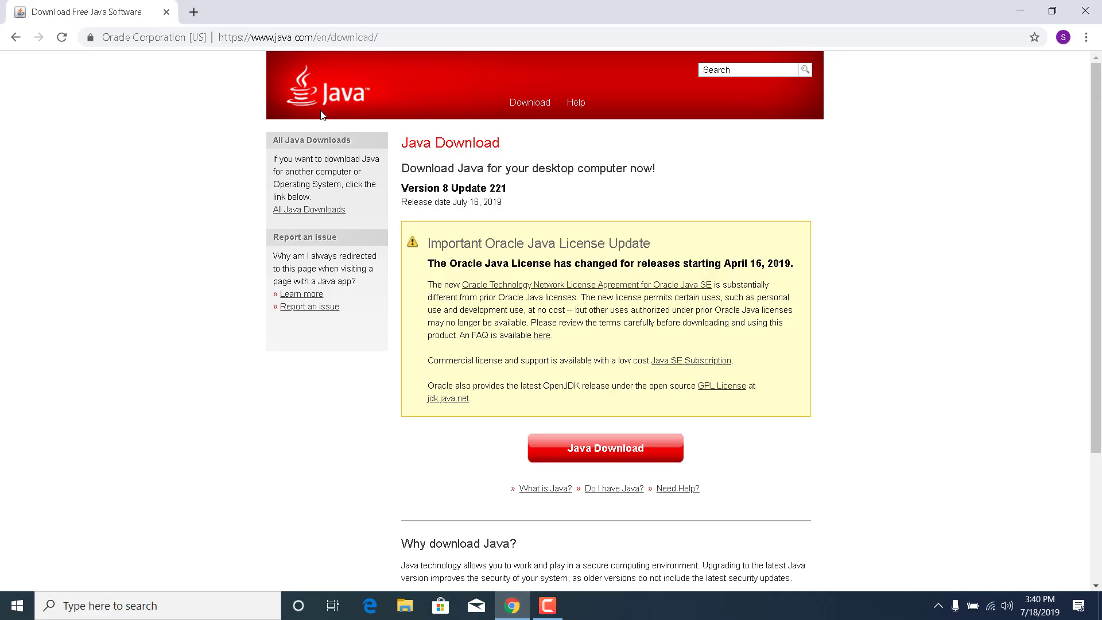
left_click(600, 455)
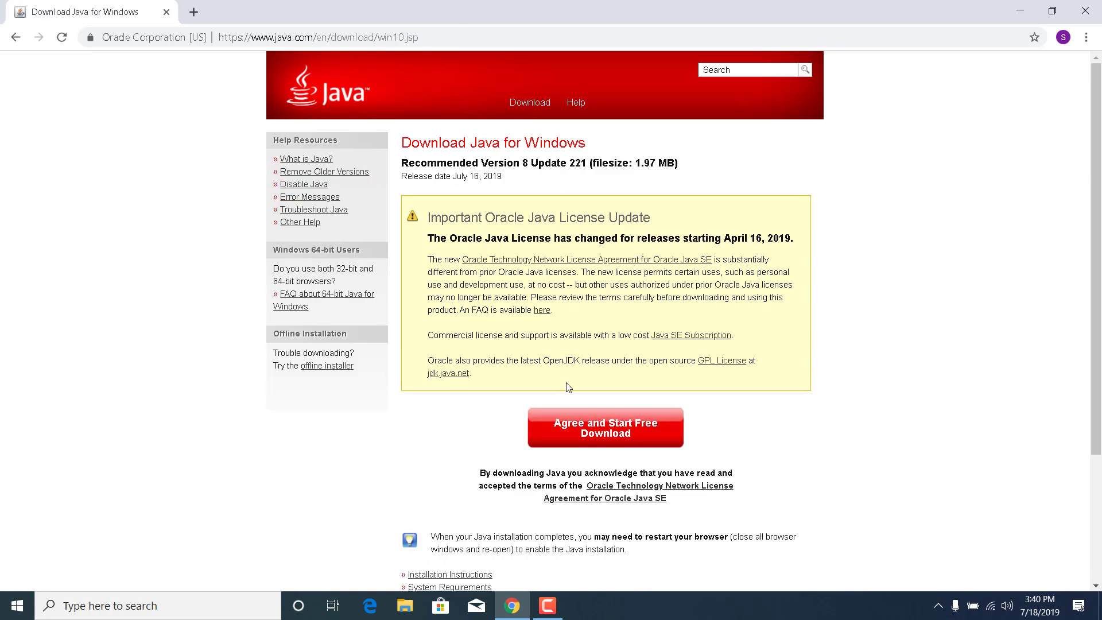
scroll(568, 388, "down", 1)
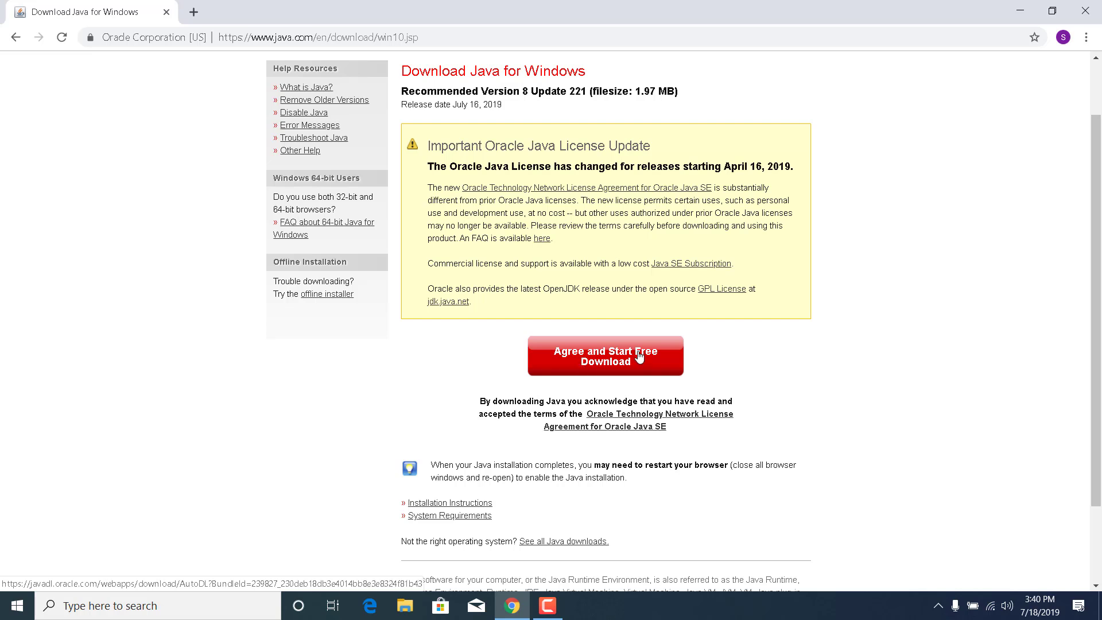
scroll(620, 370, "up", 1)
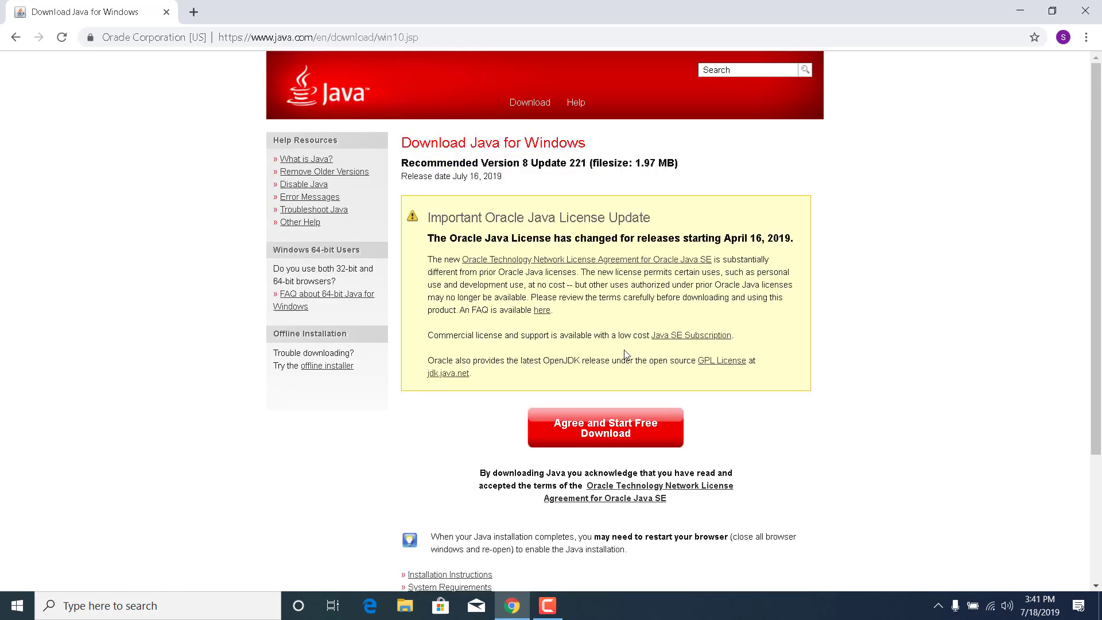
left_click(583, 437)
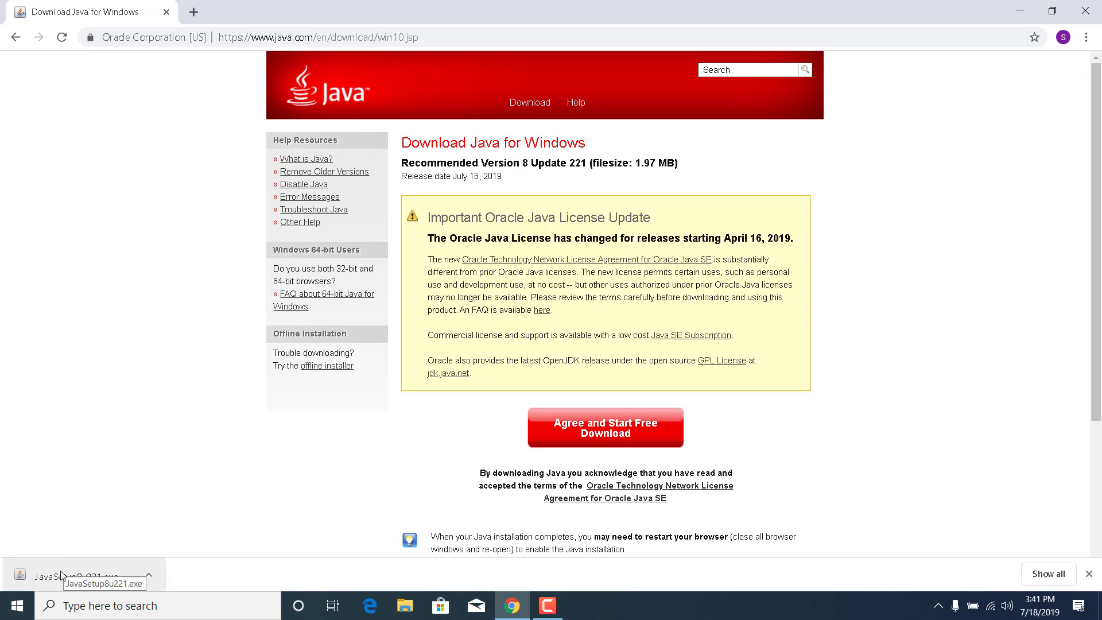
- Run the installer to install Java 8 Update 221, uninstalling the outdated Update 45
left_click(95, 576)
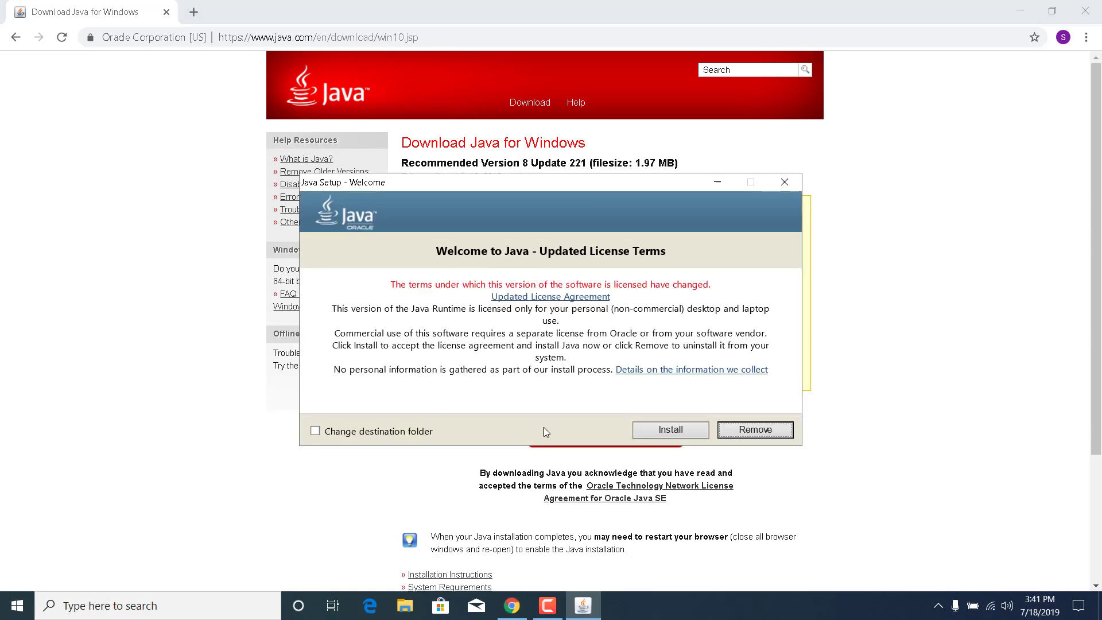
left_click(685, 430)
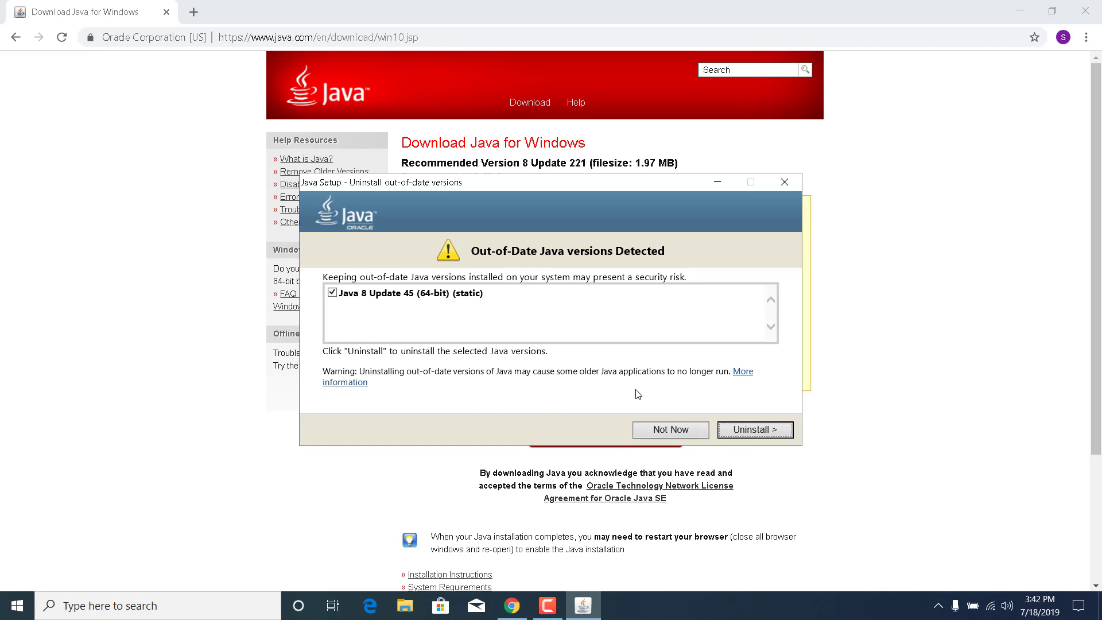
left_click(760, 429)
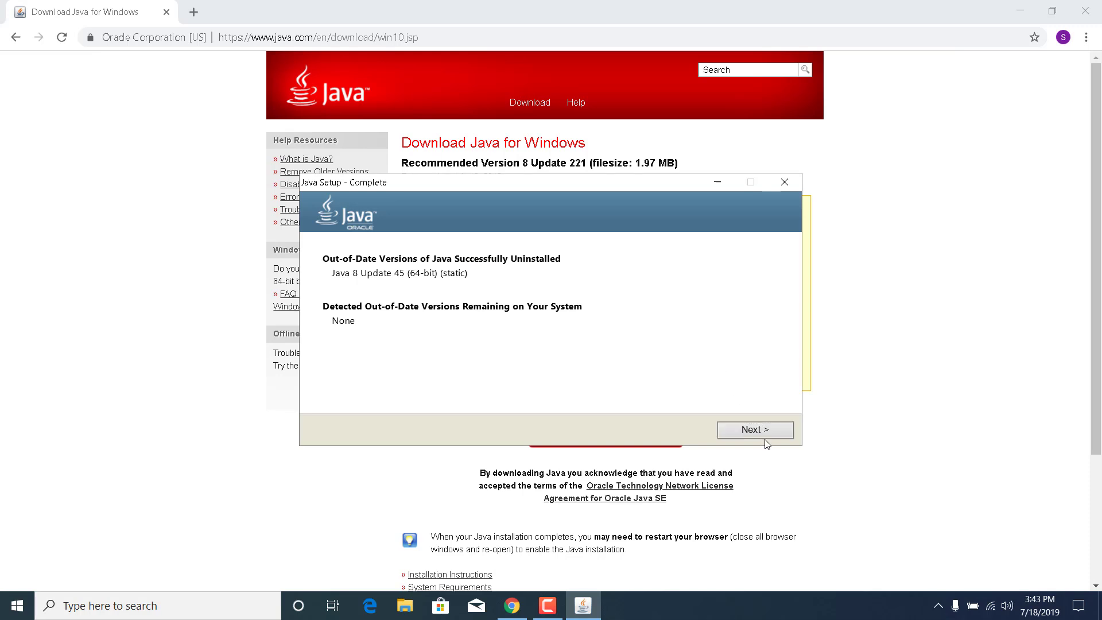
left_click(755, 430)
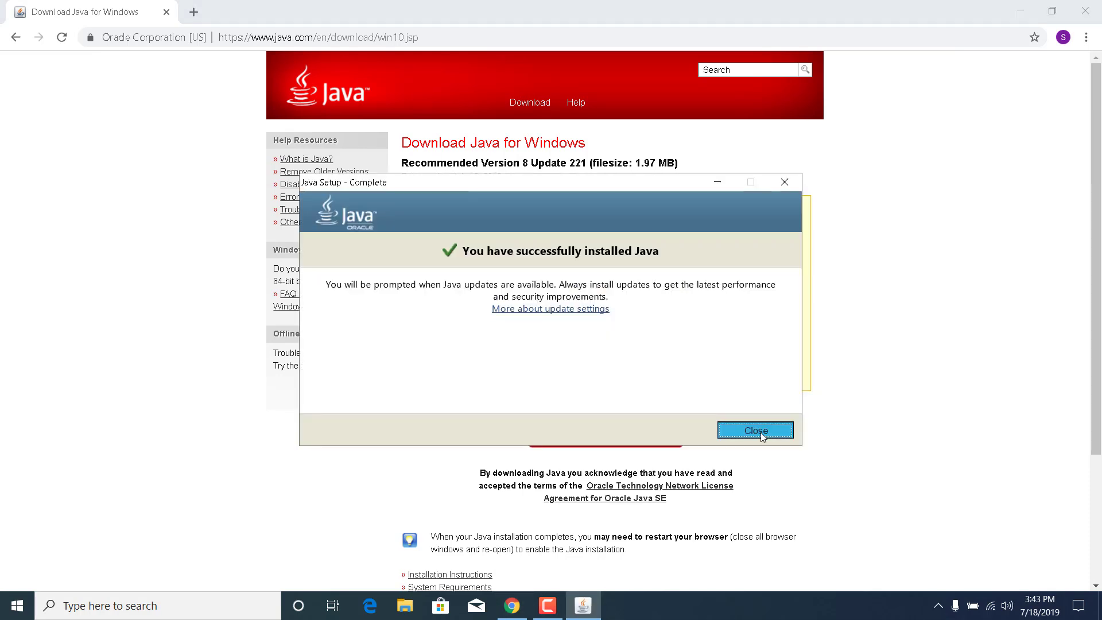
left_click(761, 434)
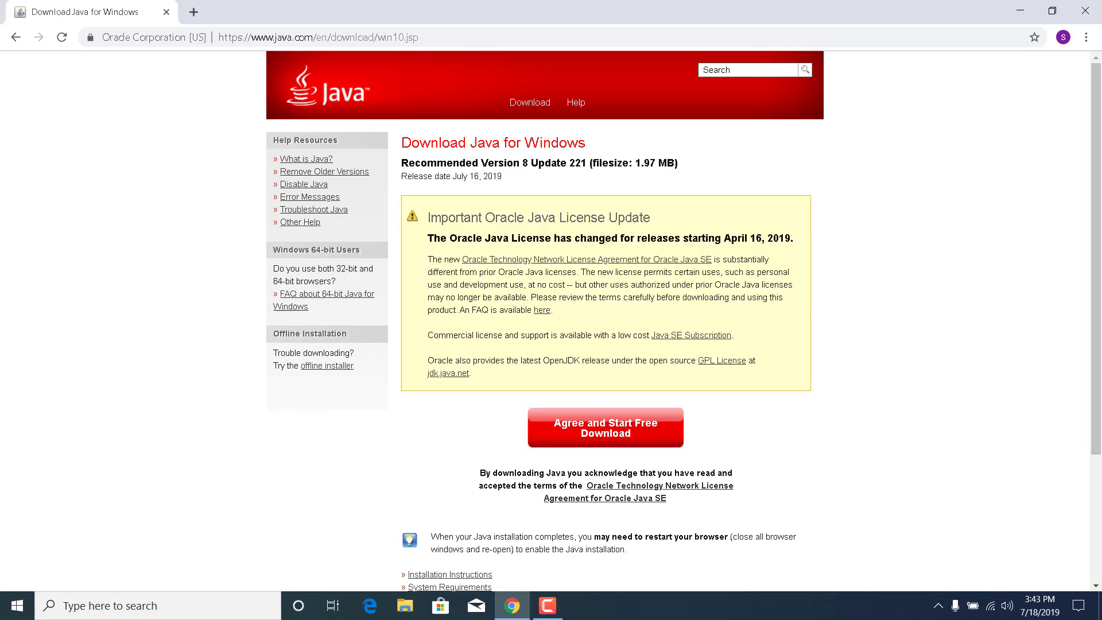
- Close Chrome, launch TLauncher from the desktop and open its Settings
left_click(1086, 12)
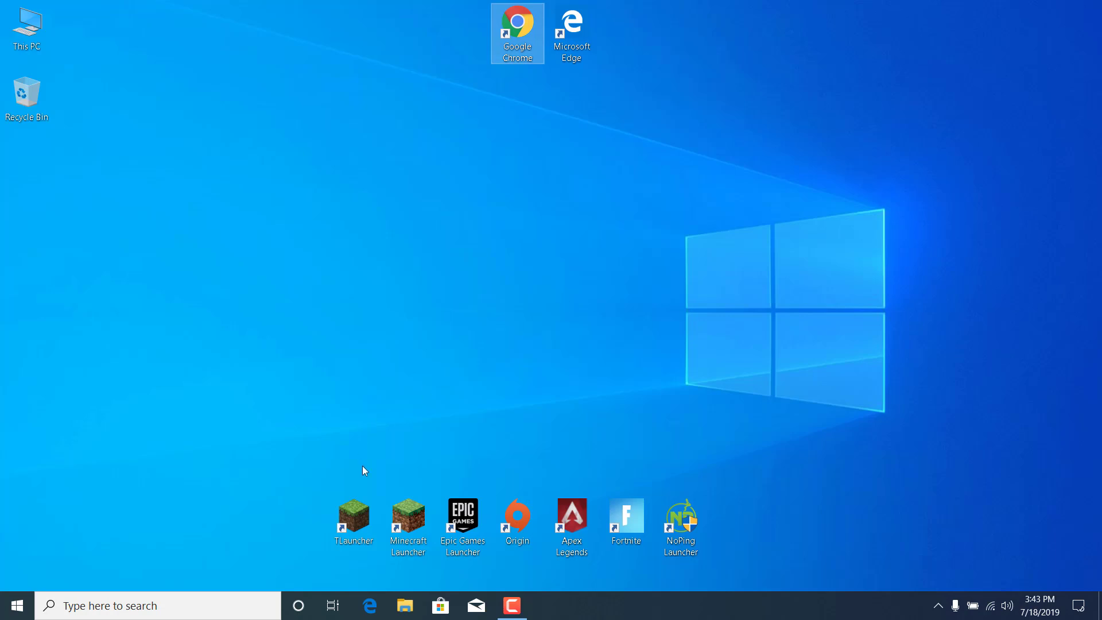
double_click(354, 517)
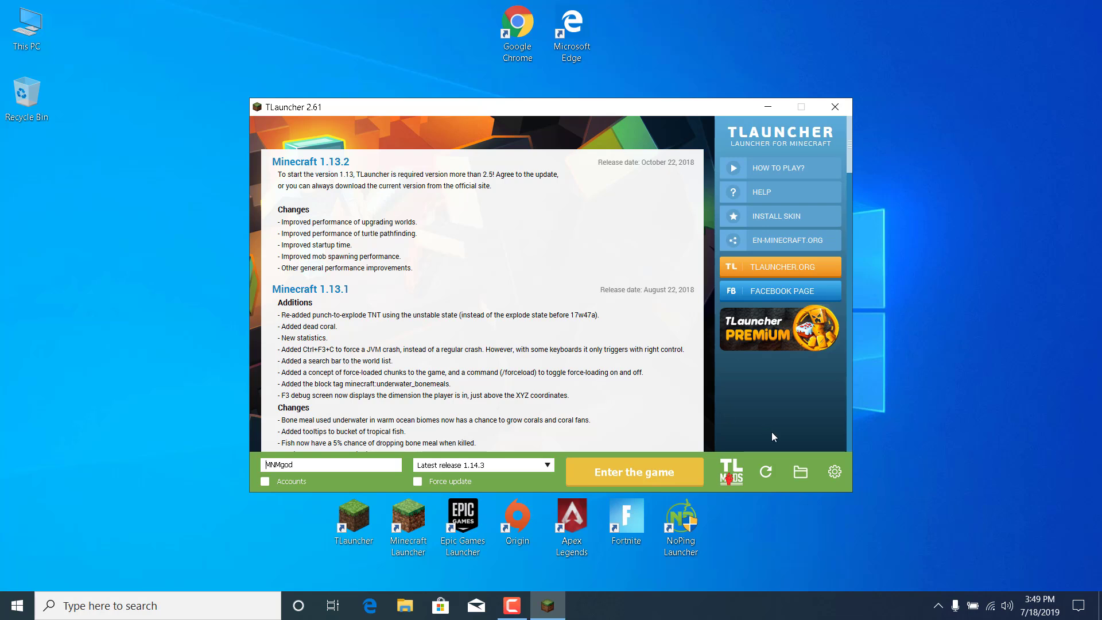
left_click(829, 472)
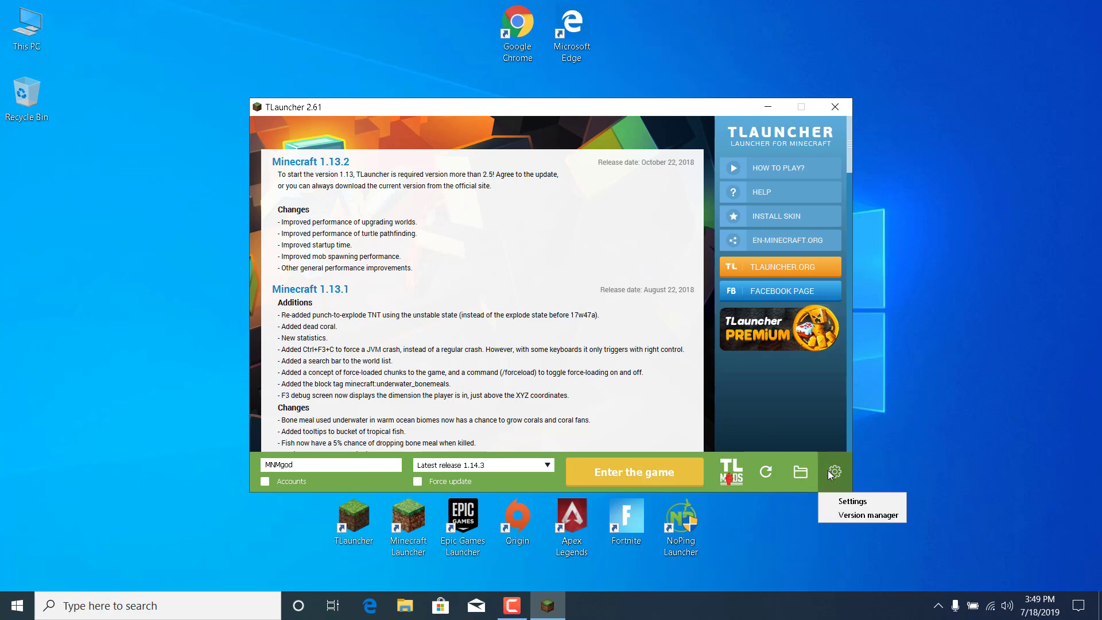
left_click(850, 502)
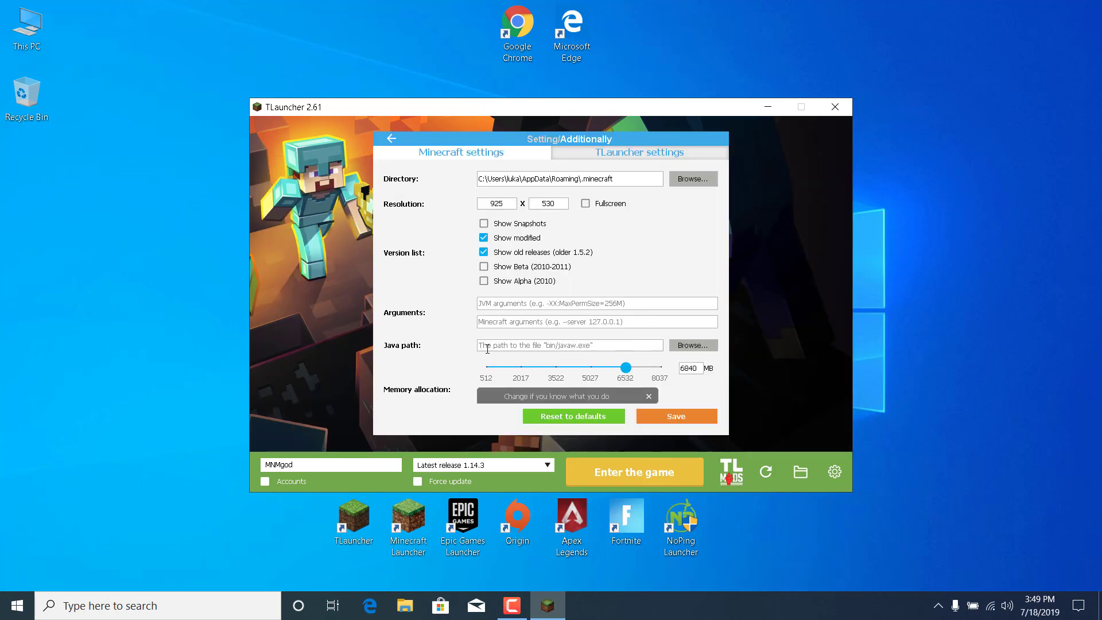
- Choose java.exe in C:\Program Files (x86)\Java\jre1.8.0_221\bin as the Java path
left_click(691, 348)
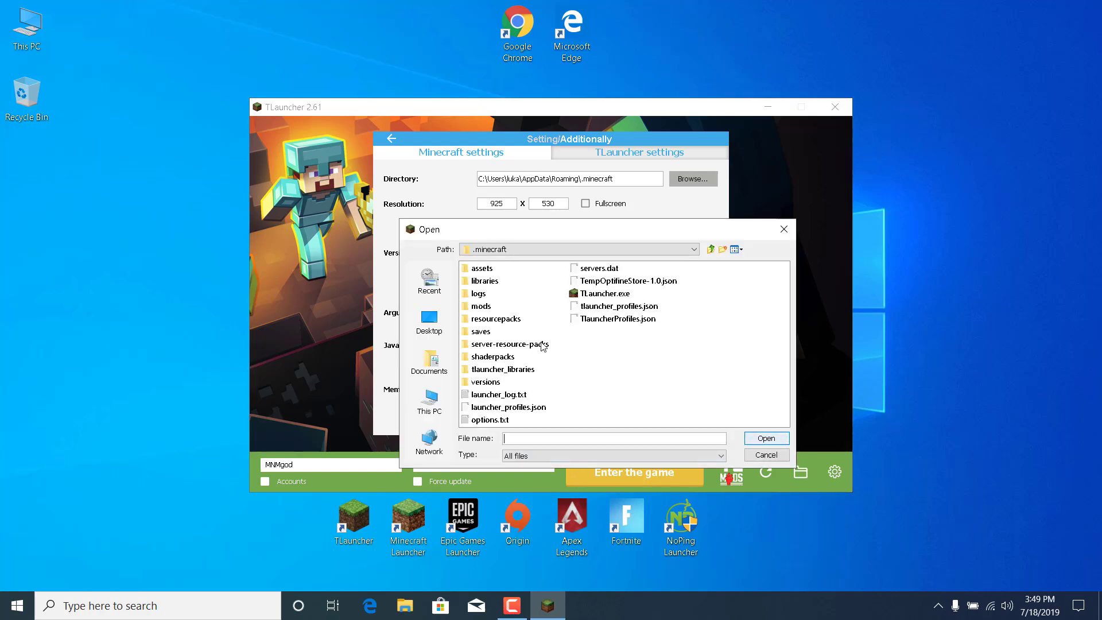
left_click(437, 405)
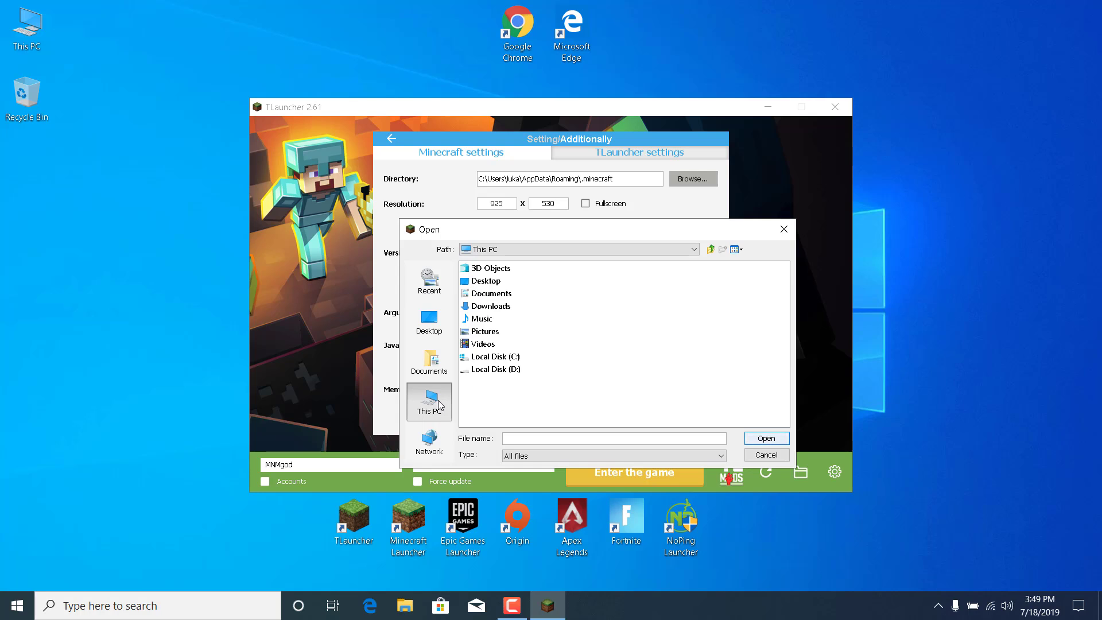
double_click(495, 358)
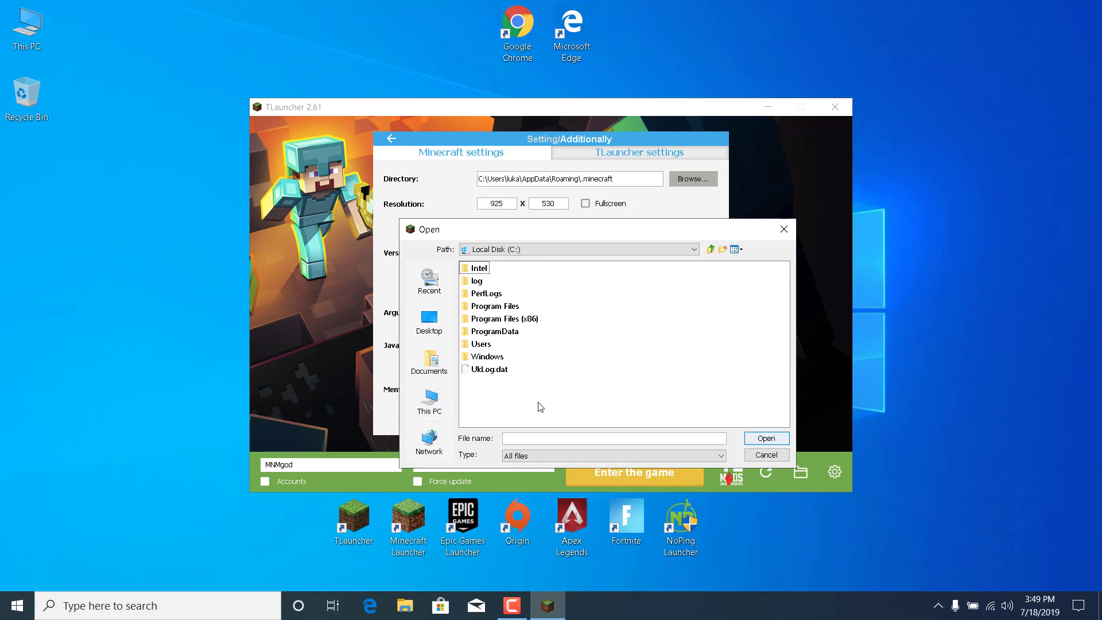
double_click(495, 306)
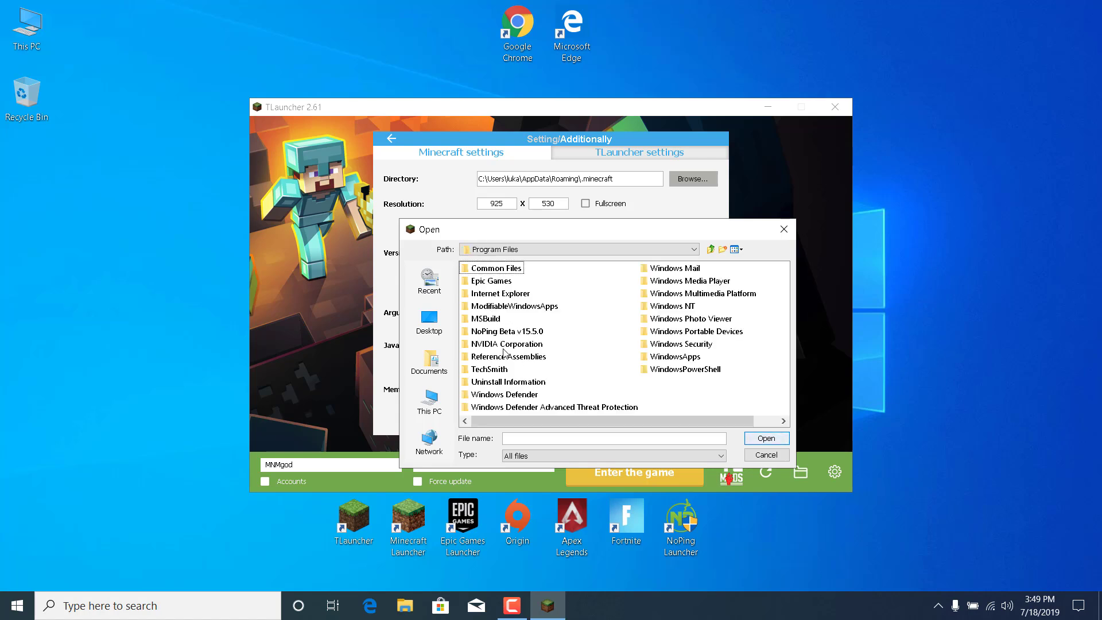
scroll(527, 382, "right", 1)
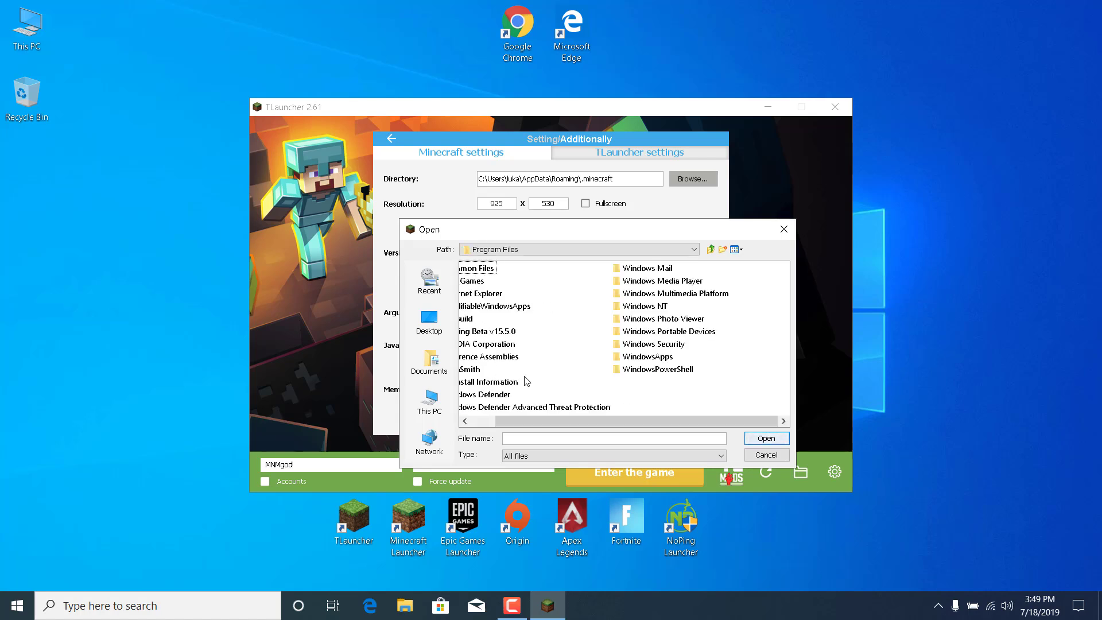
scroll(527, 382, "left", 1)
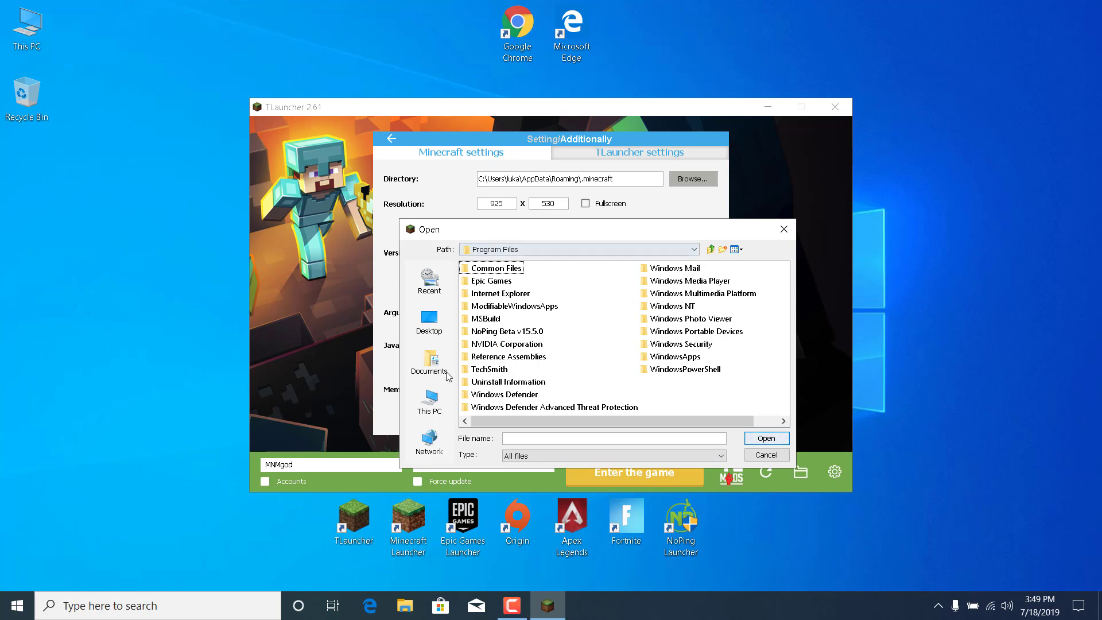
left_click(710, 249)
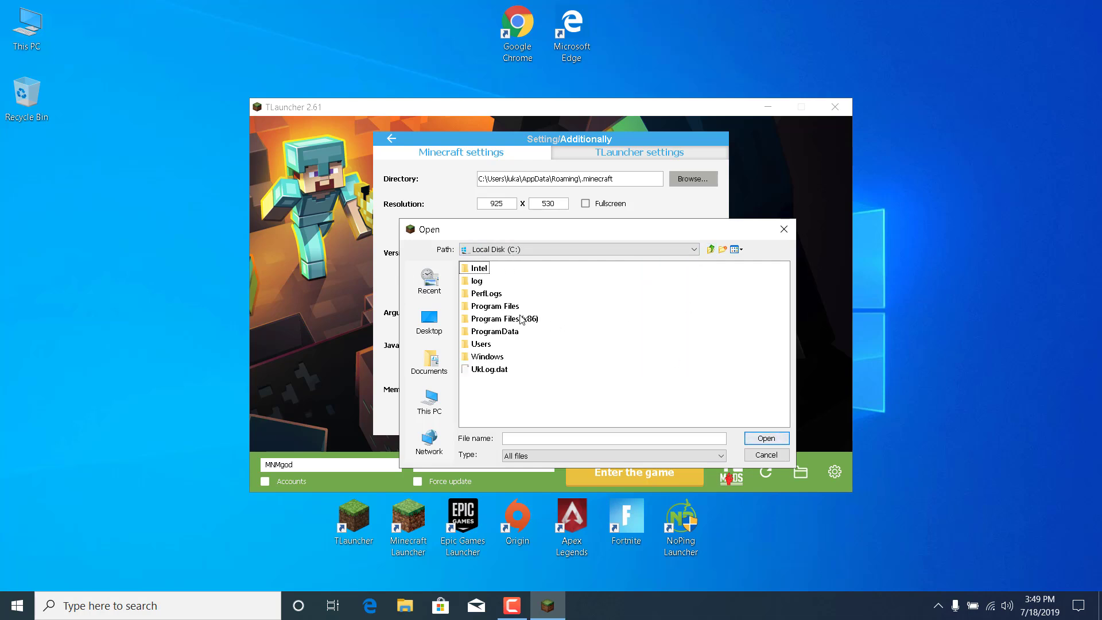
double_click(524, 319)
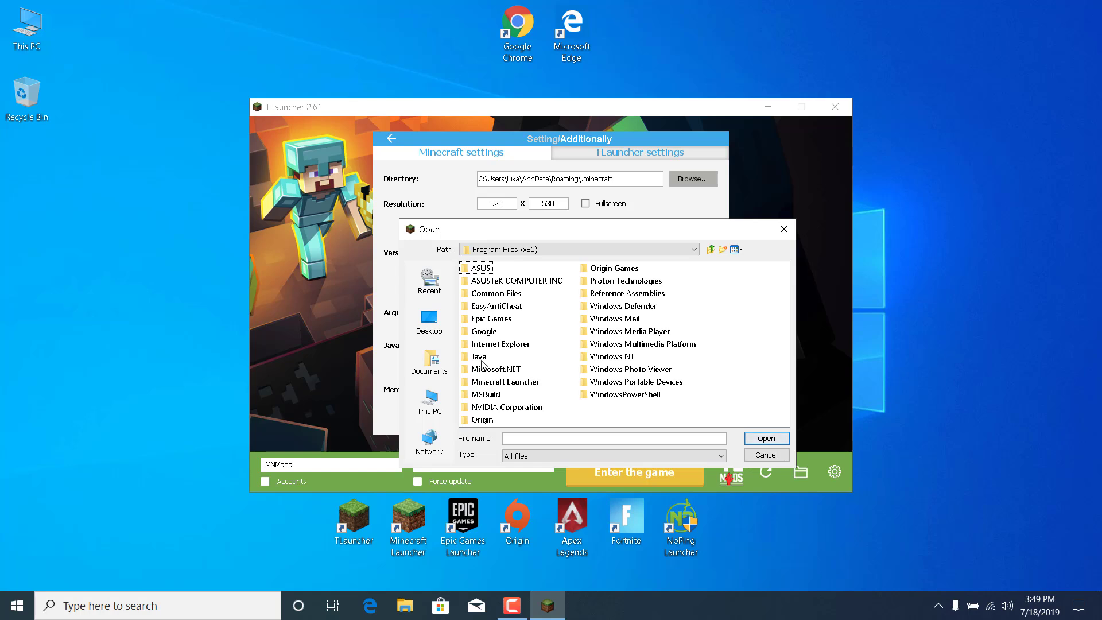
double_click(479, 362)
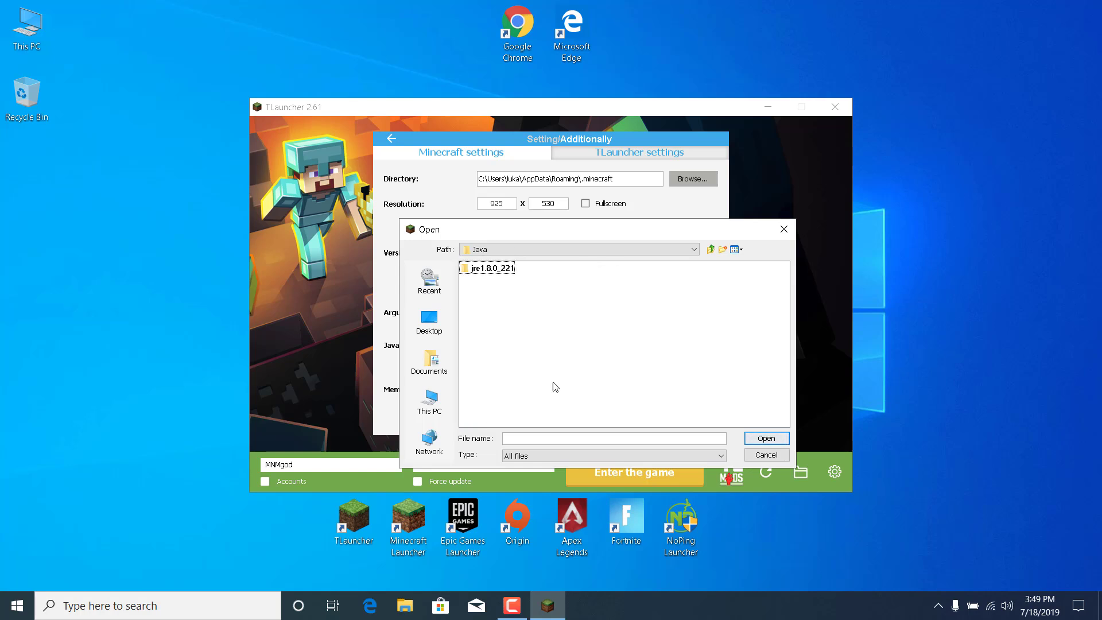
double_click(485, 275)
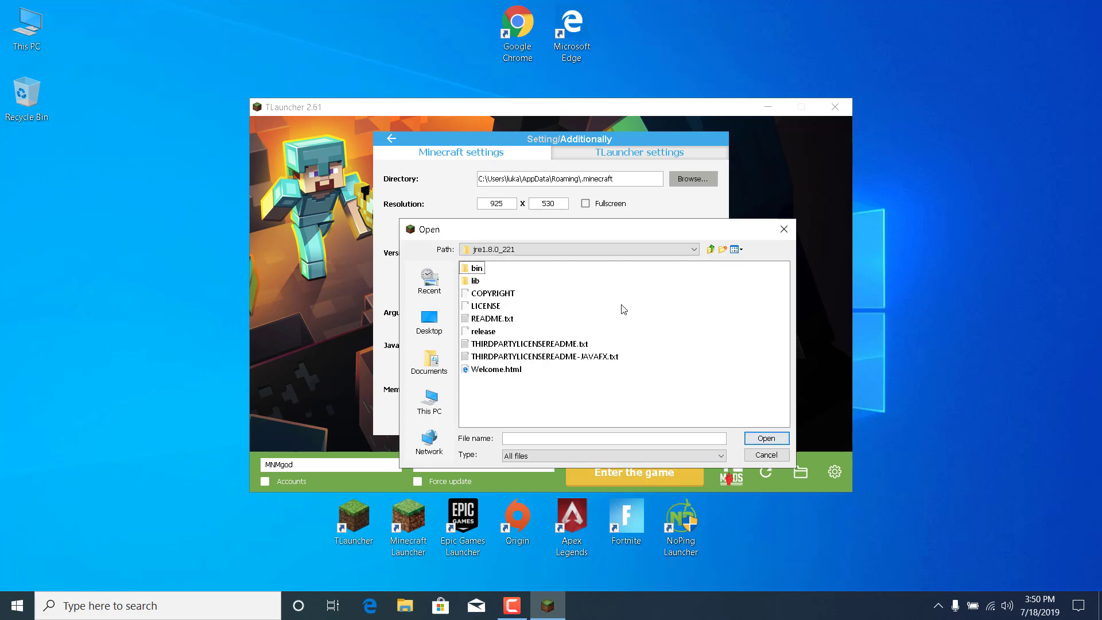
double_click(476, 268)
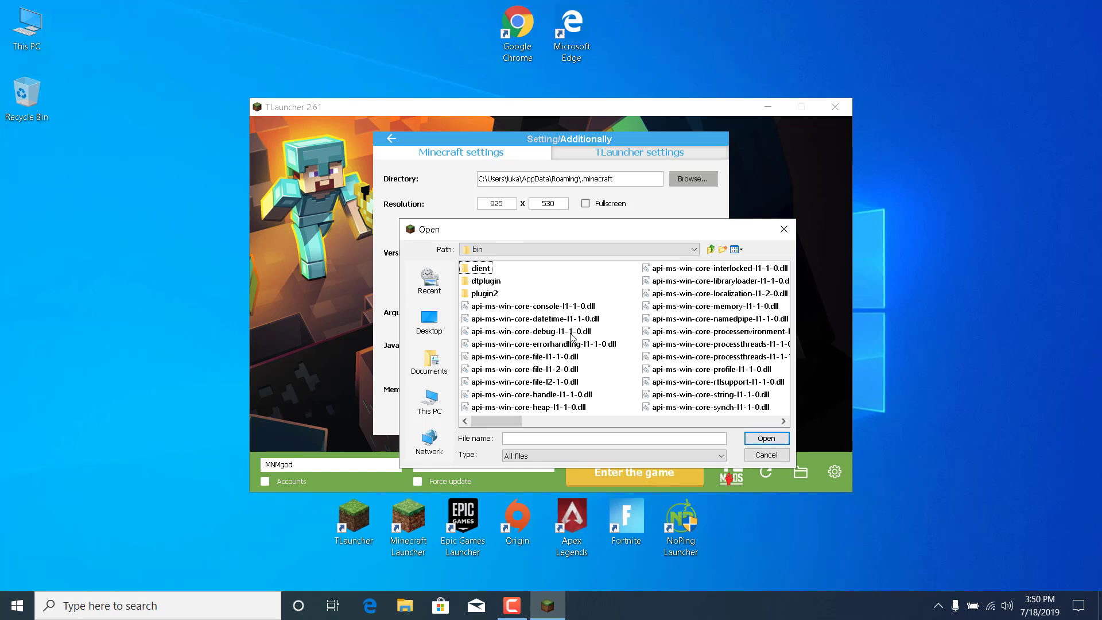
scroll(585, 382, "down", 3)
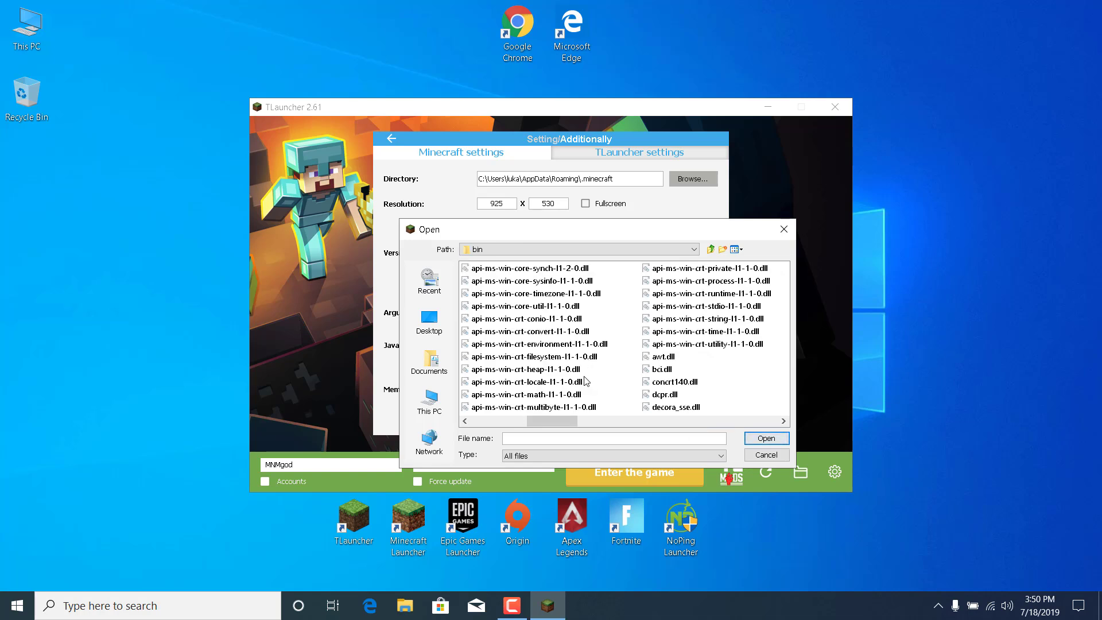
scroll(584, 381, "down", 3)
scroll(585, 382, "down", 3)
scroll(585, 382, "down", 3)
scroll(584, 382, "up", 3)
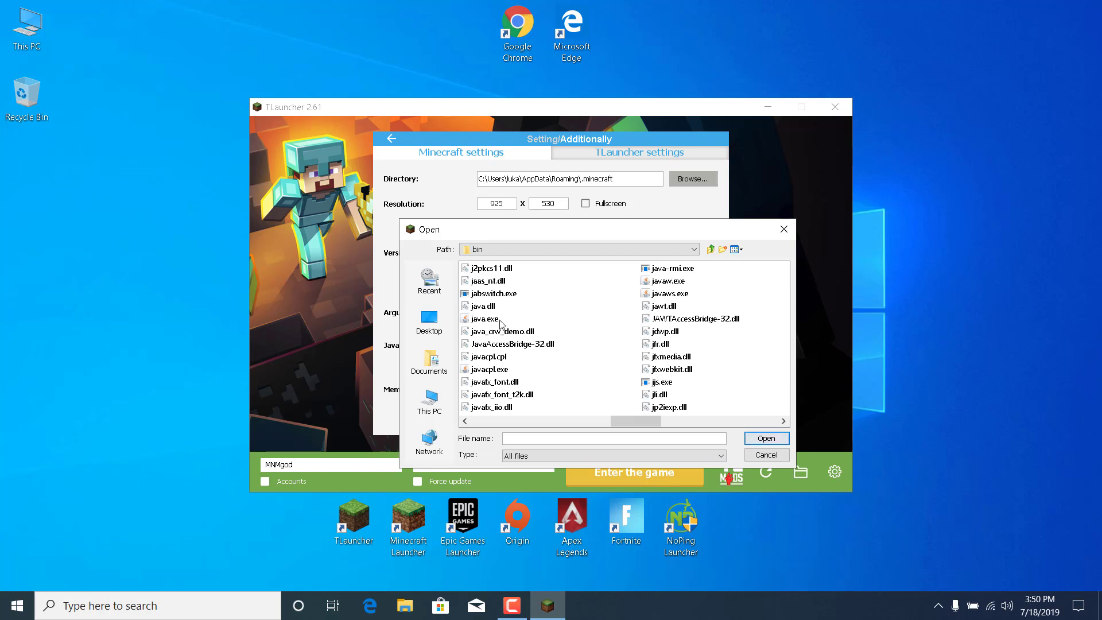
left_click(475, 322)
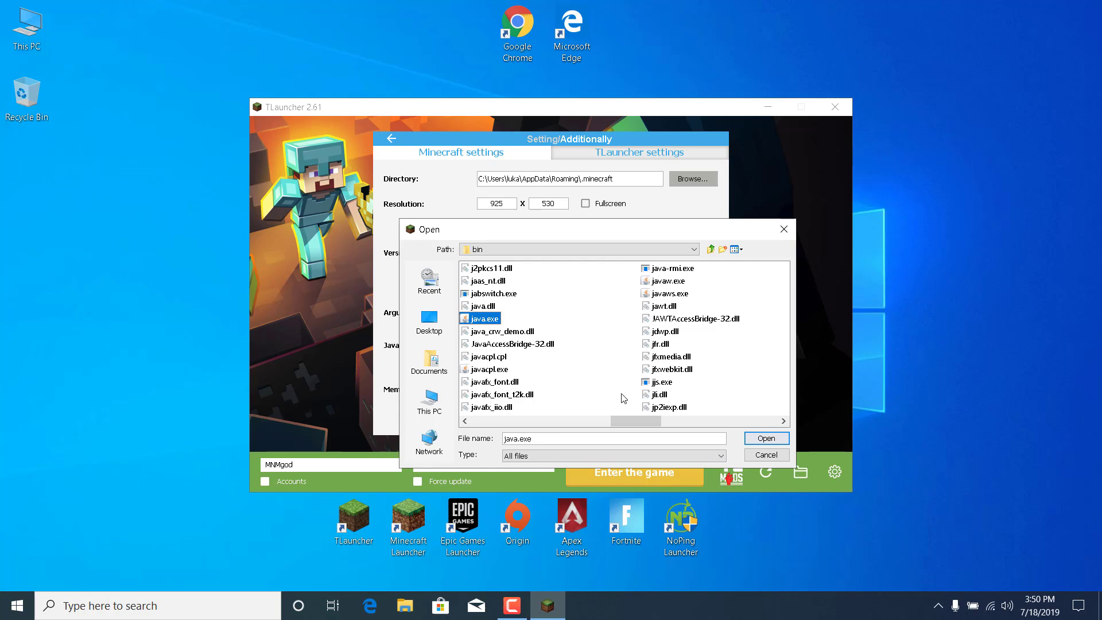
left_click(765, 439)
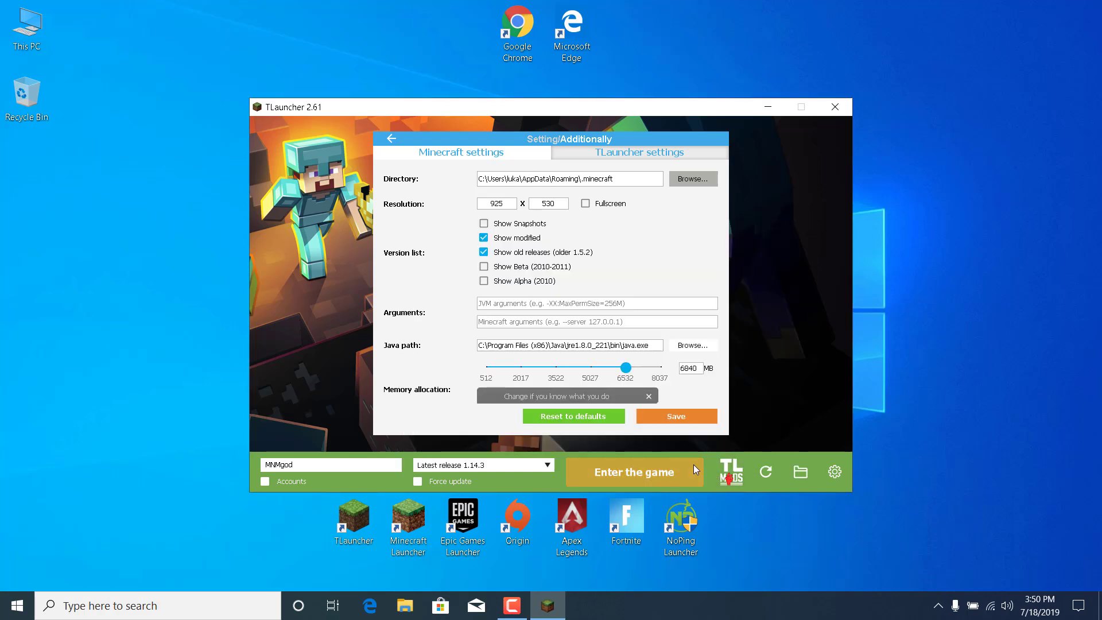
- Save the Java path setting and minimise the TLauncher window
left_click(695, 416)
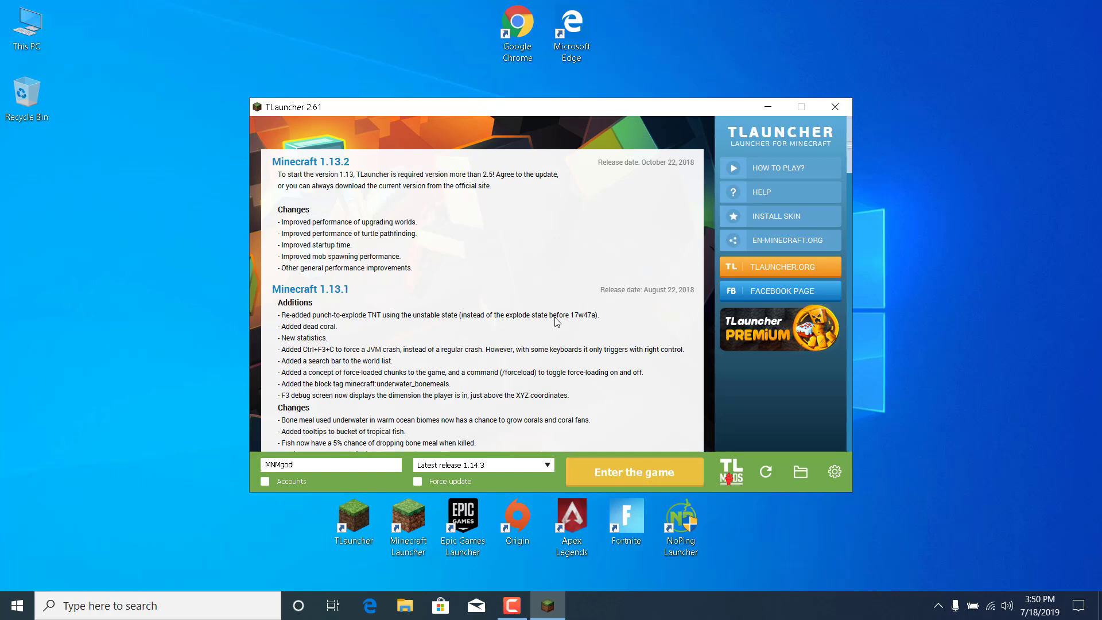
left_click(769, 109)
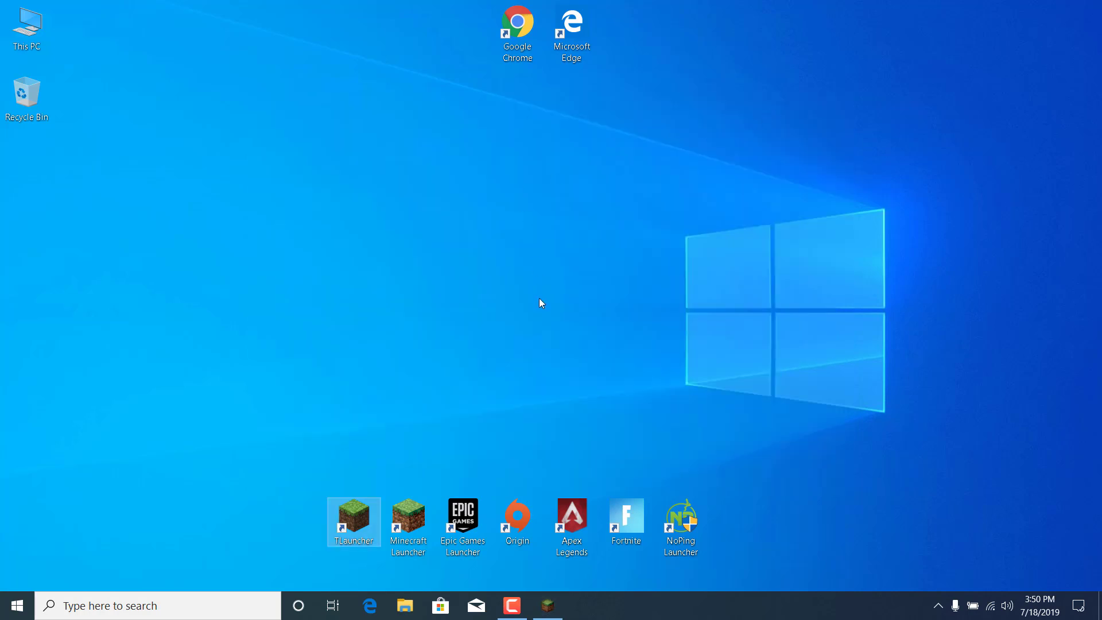